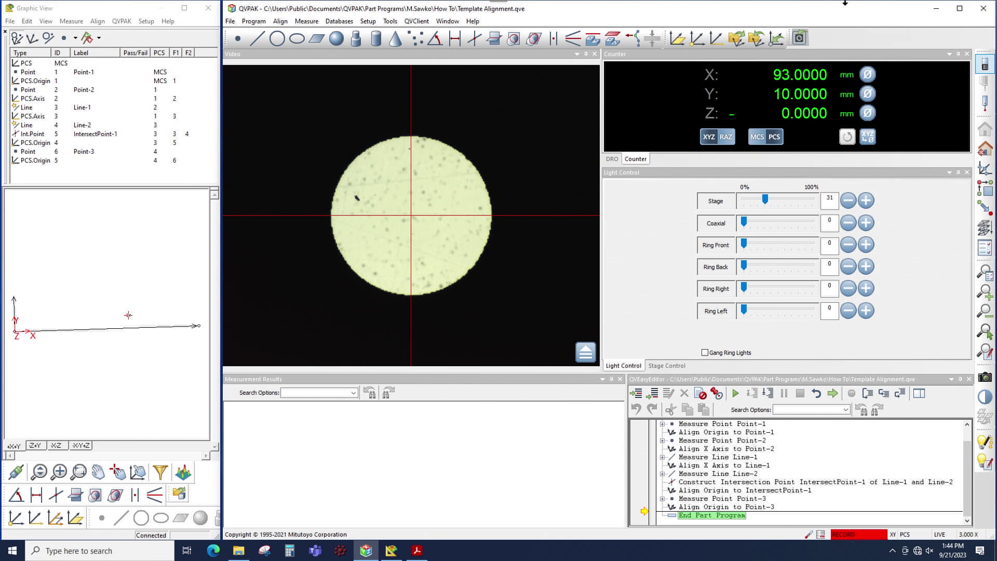
Check the part drawing and measure the hole at X 93, Y 10 as a circle with the Circle Tool, keeping the default label
left_click(417, 551)
left_click(278, 38)
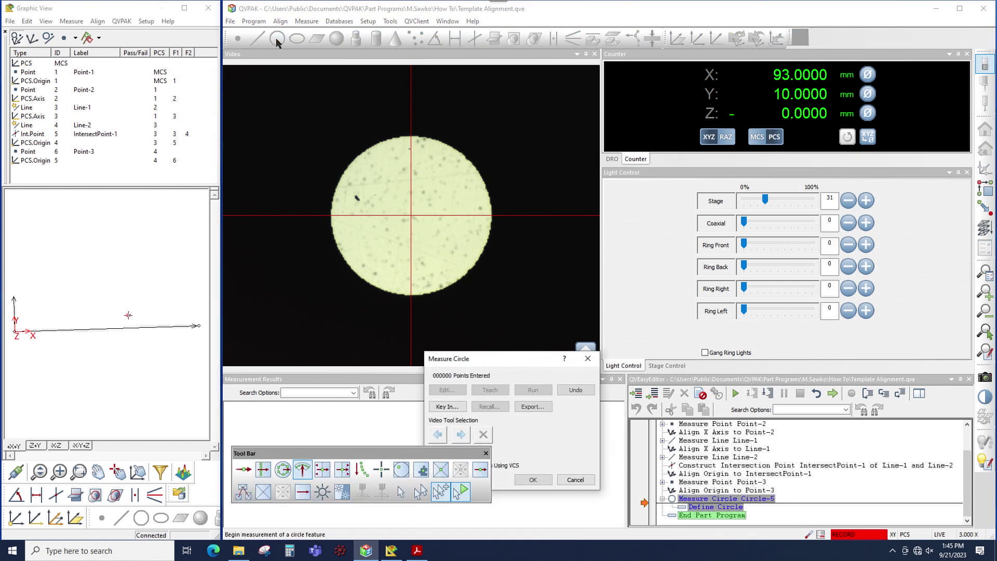
left_click(283, 469)
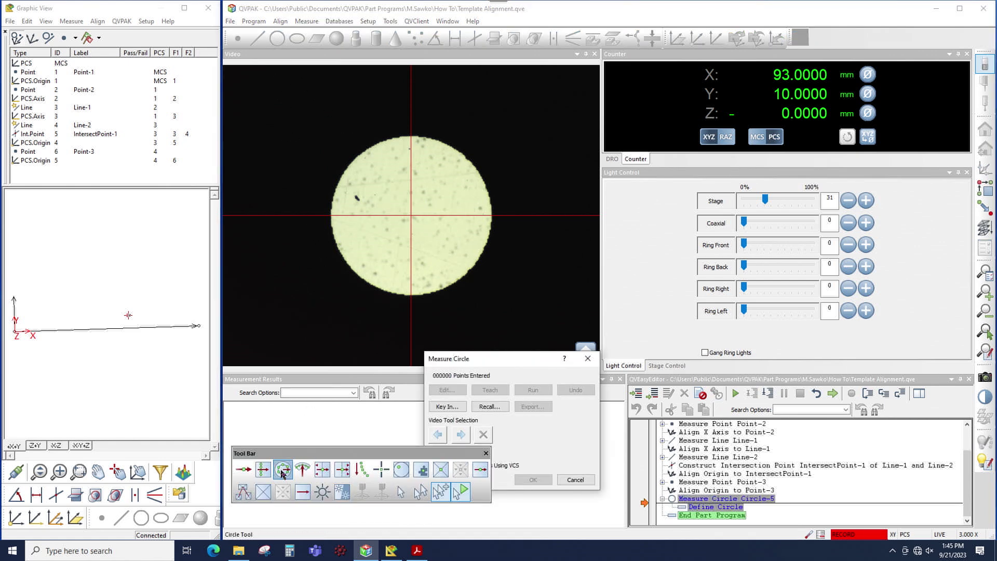
left_click(401, 491)
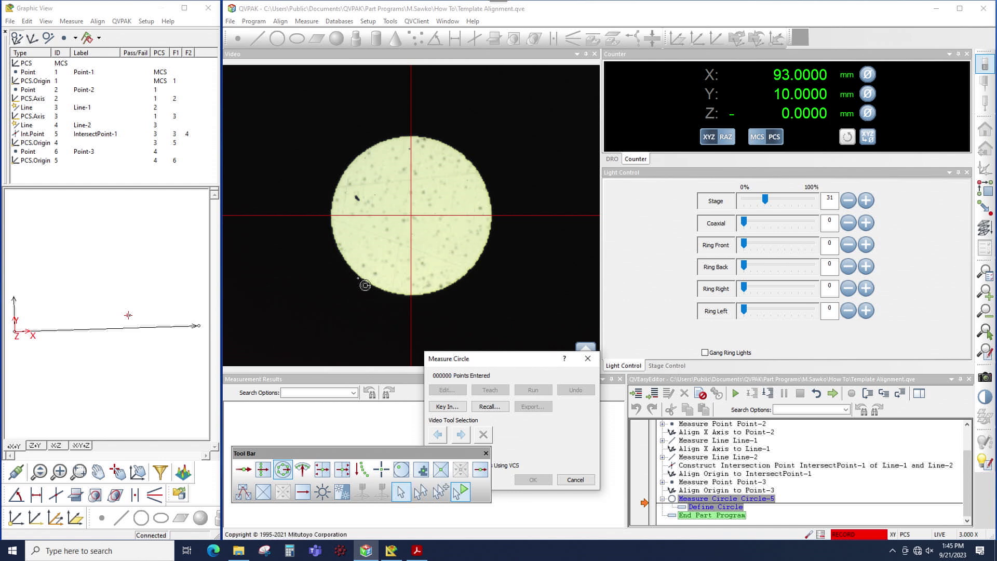
left_click(364, 281)
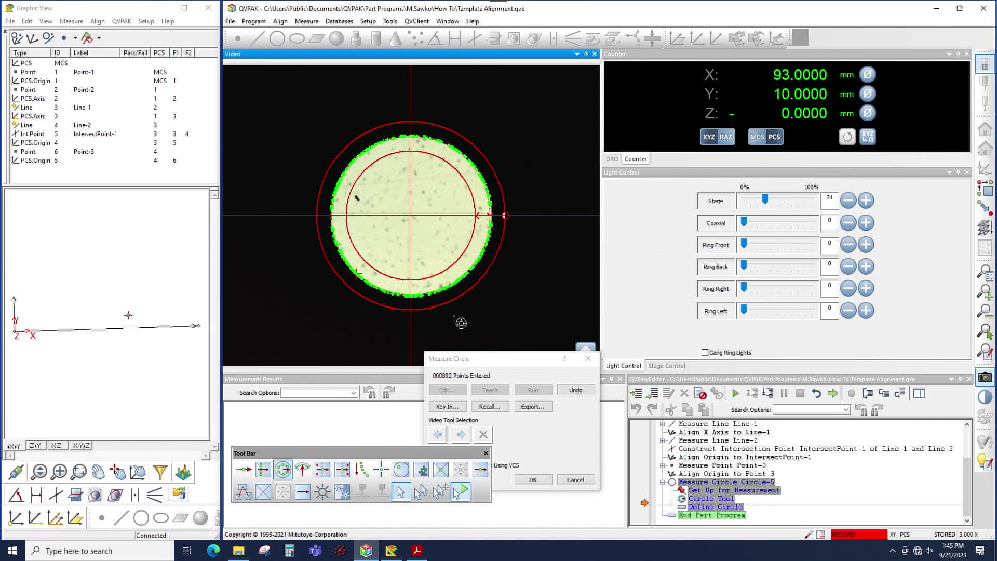
left_click(533, 480)
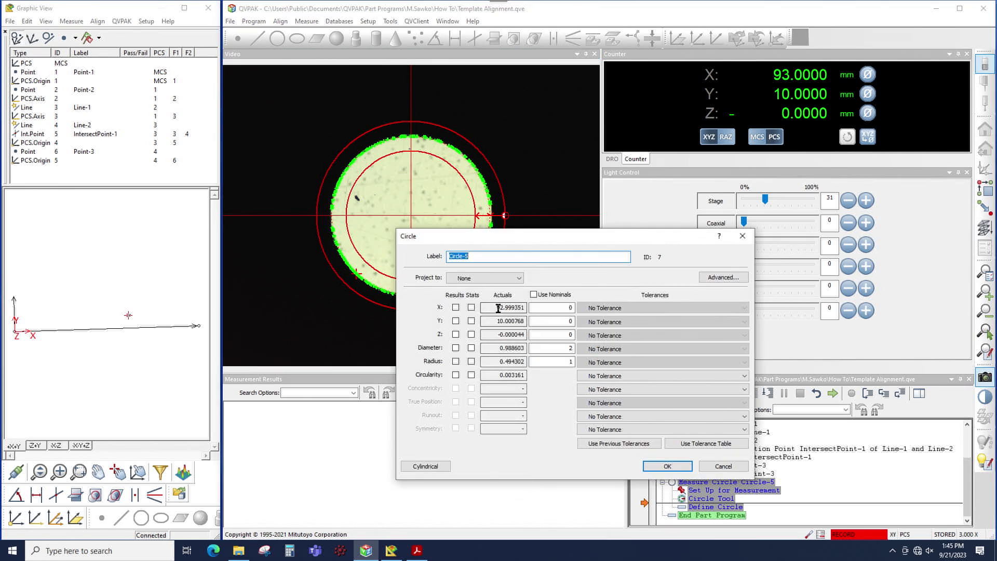
left_click(668, 465)
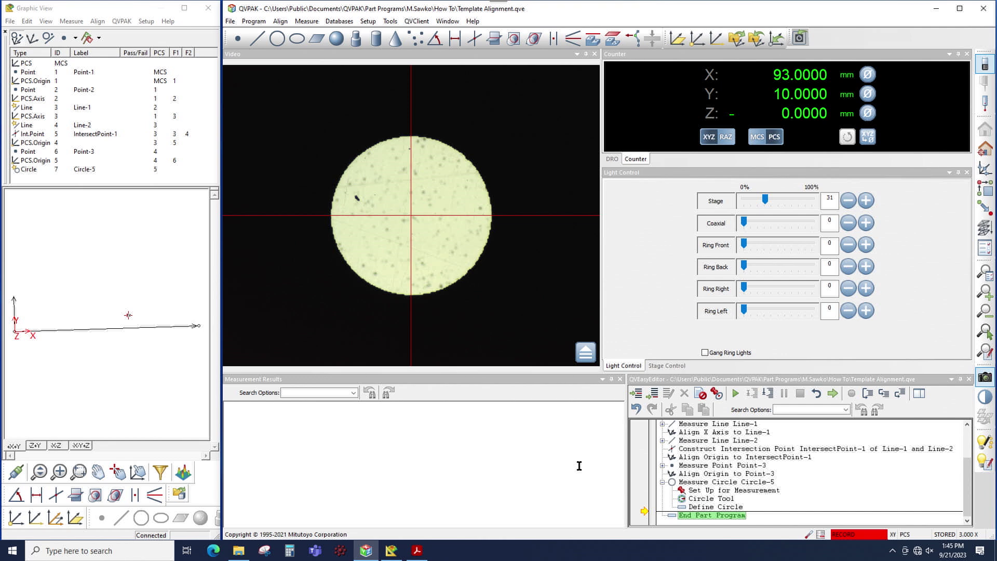
Move the stage to X 100 at the same Y and Z, over the neighbouring hole
left_click(986, 208)
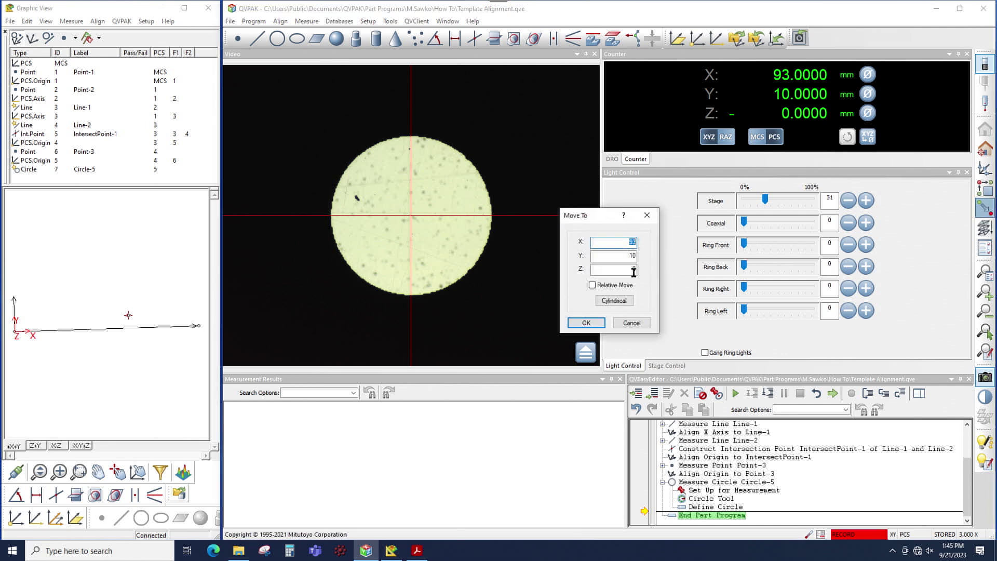
double_click(628, 242)
type("10")
left_click(596, 324)
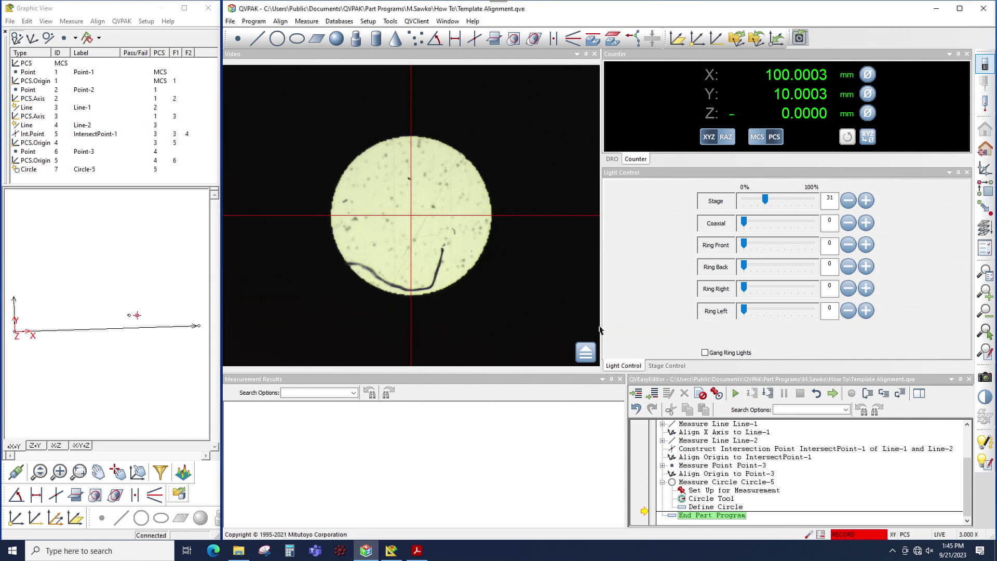
Copy the Measure Circle Circle-5 block and paste it before End Part Program
left_click(707, 485)
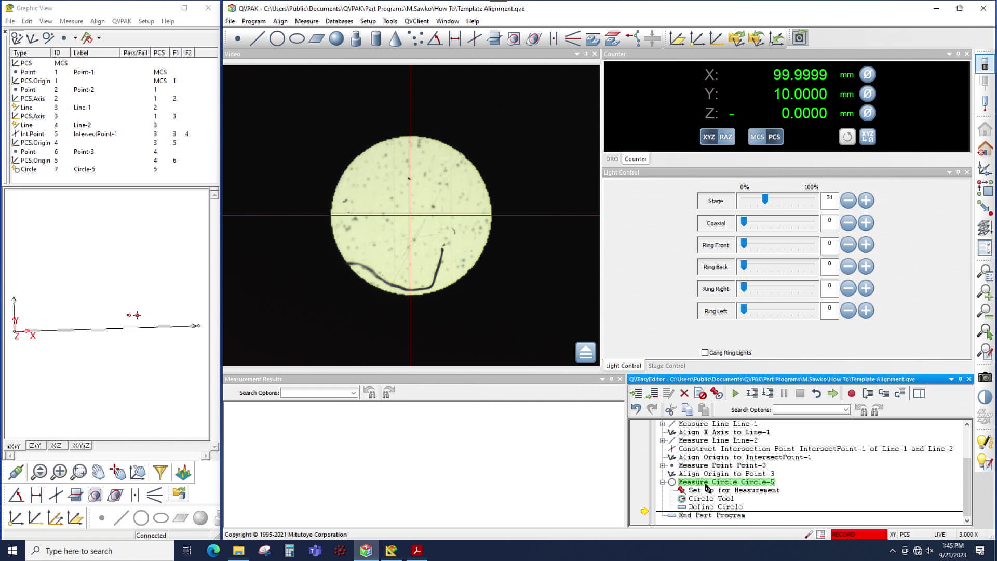
left_click(686, 410)
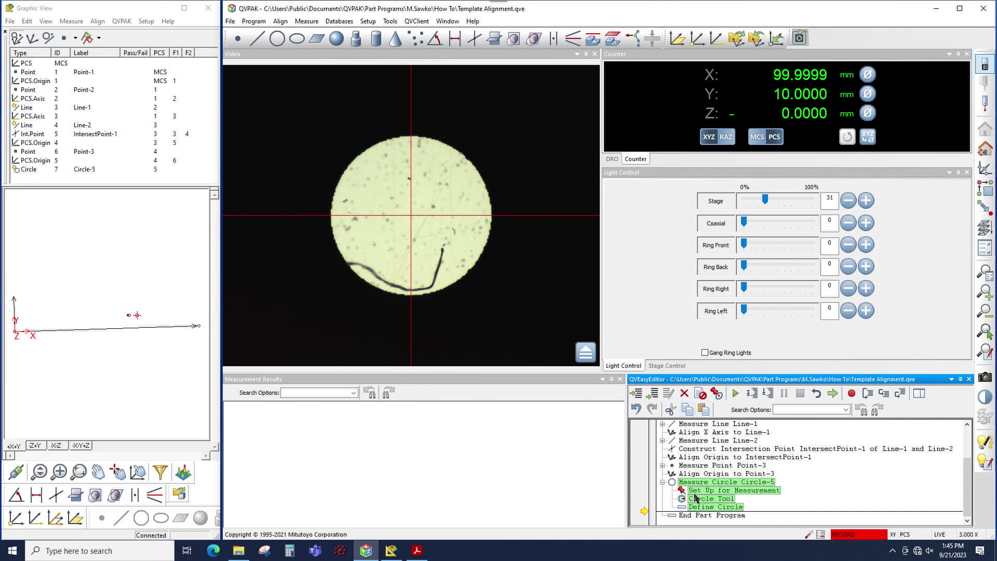
left_click(701, 516)
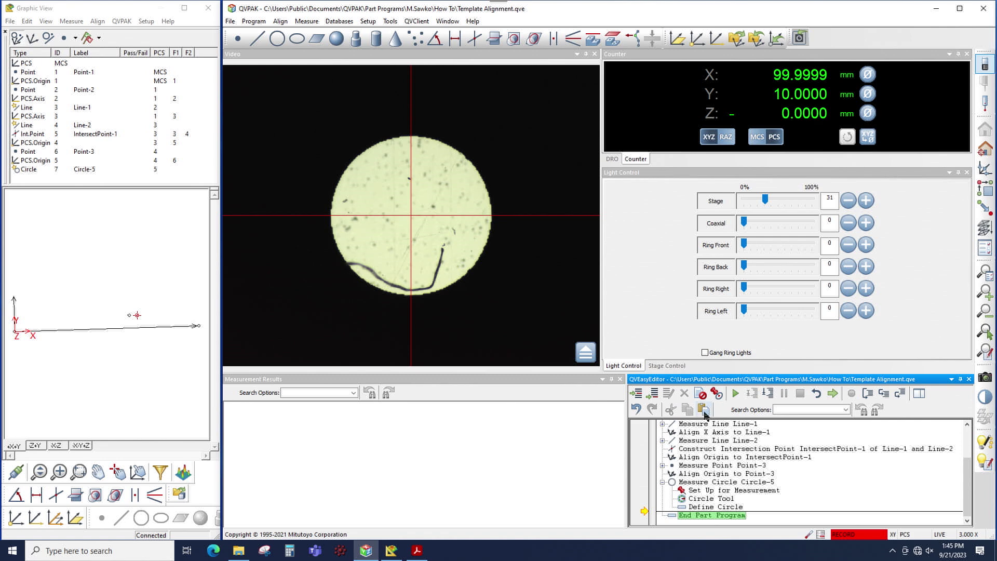
left_click(704, 410)
Show the parameters of the pasted circle's Set Up for Measurement and save its stage X as 100.0
left_click(701, 491)
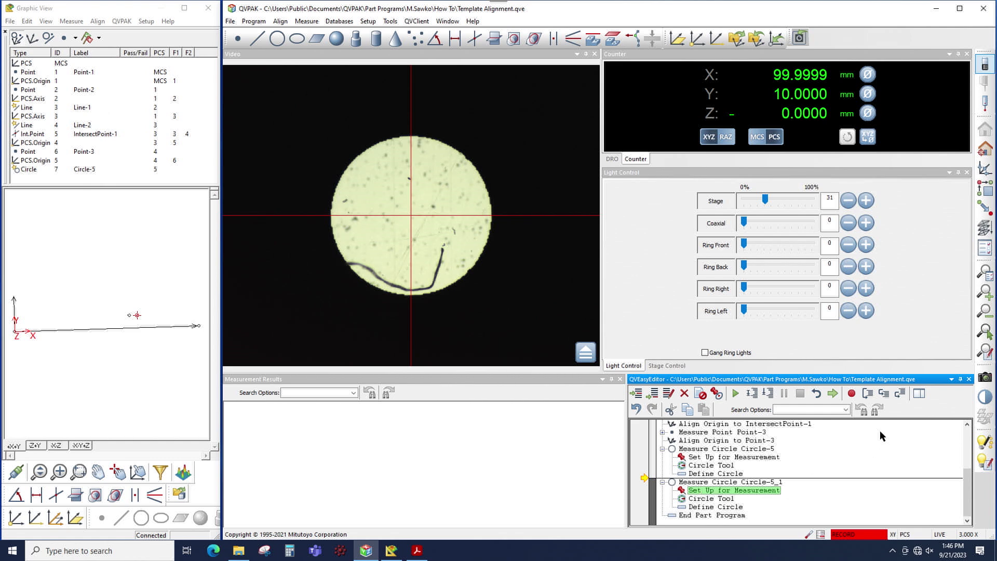
left_click(918, 394)
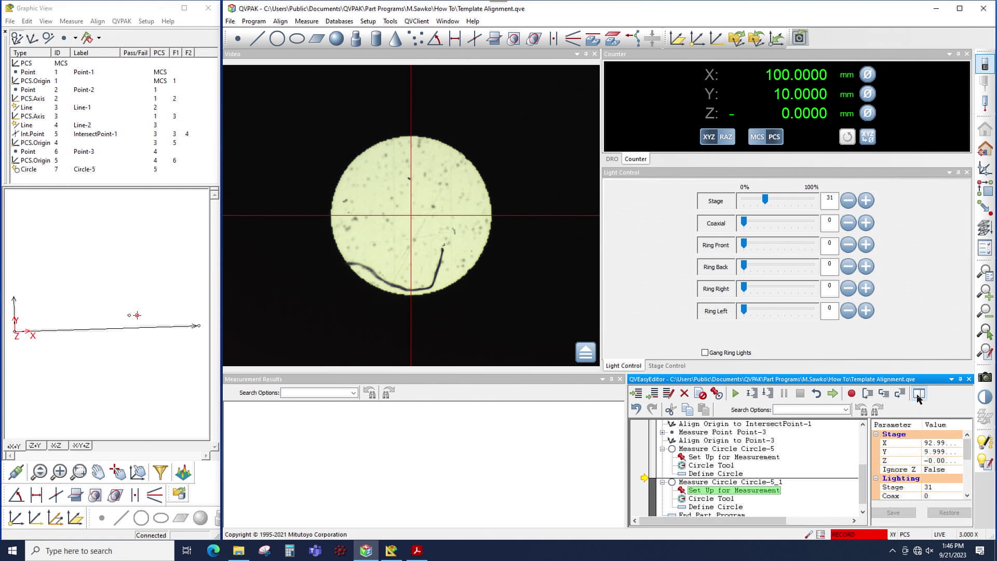
left_click_drag(869, 430, 836, 431)
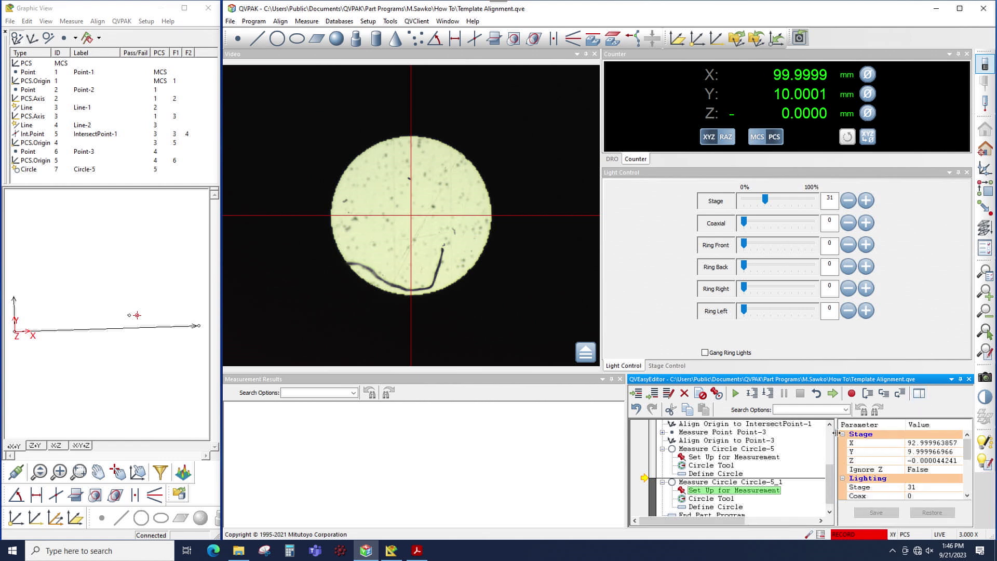
left_click(881, 446)
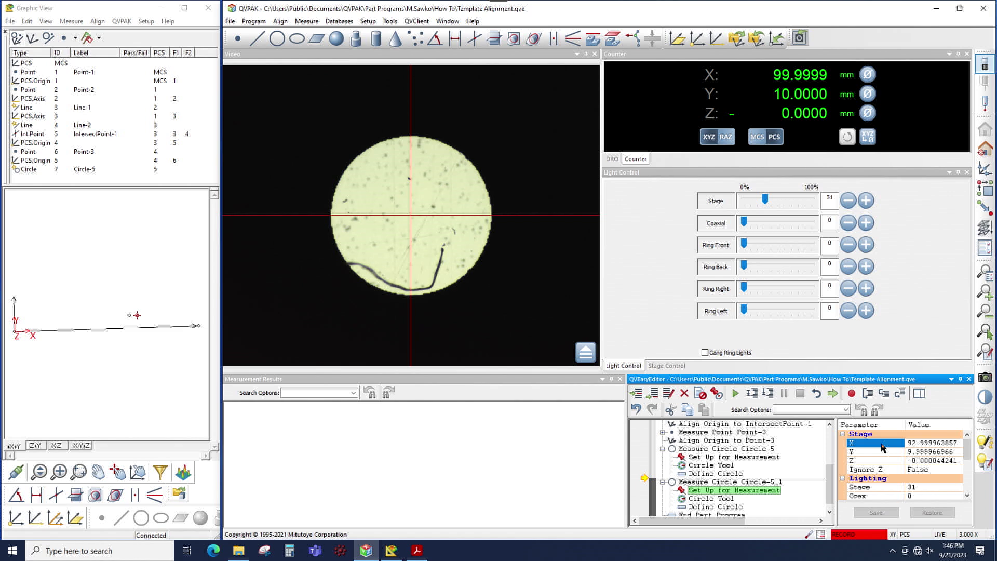
type("100.0")
key("Return")
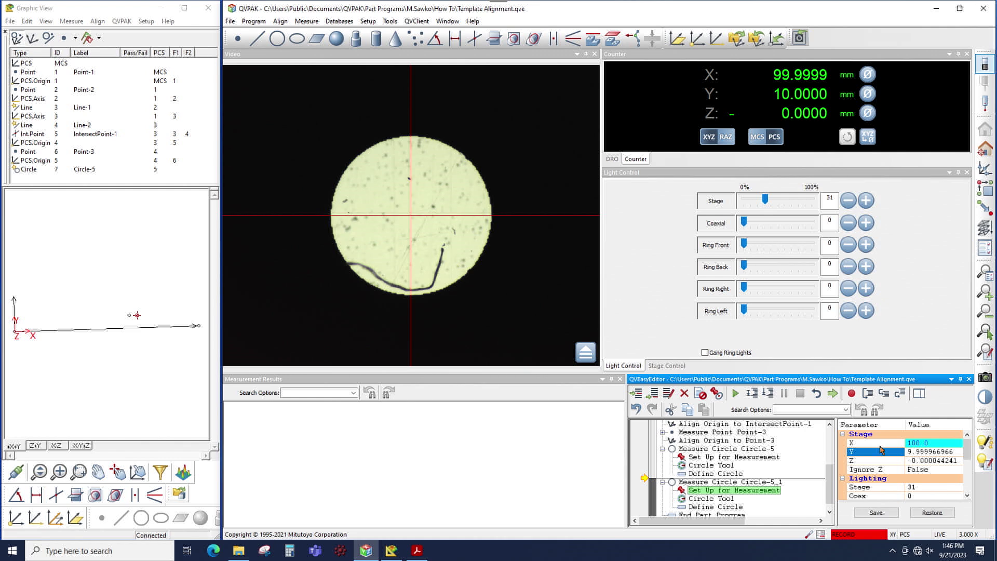
left_click(875, 513)
Save the pasted Circle Tool's X location as 100.0 and run the program through the copied circle, allowing the stage to change position
left_click(732, 499)
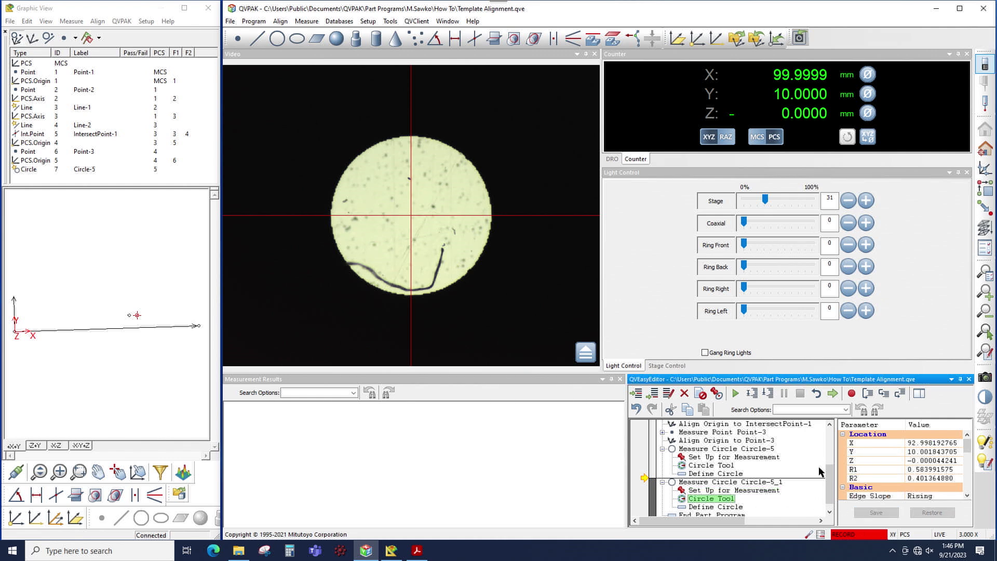
left_click(878, 445)
type("100.0")
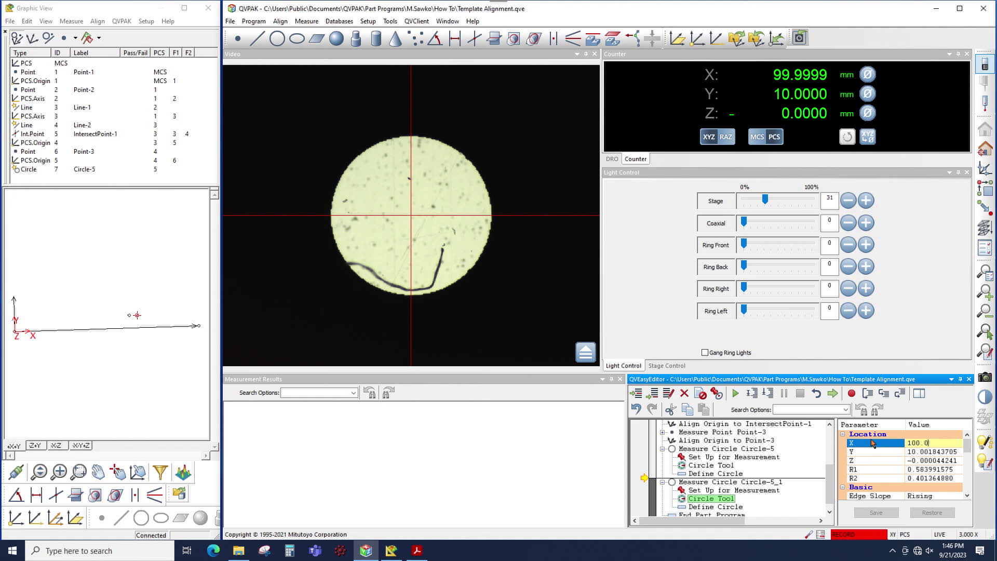
key("Return")
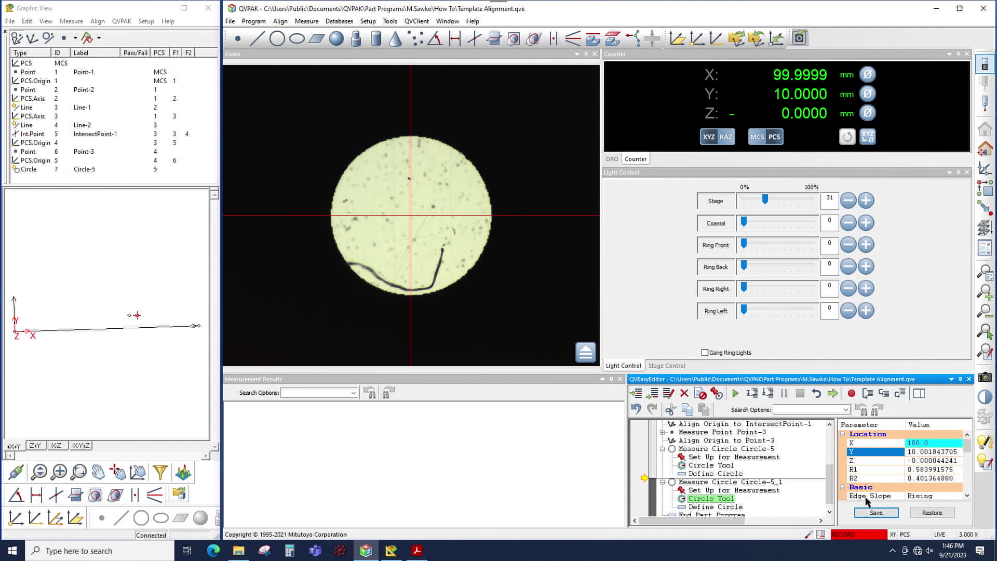
left_click(873, 512)
left_click(865, 394)
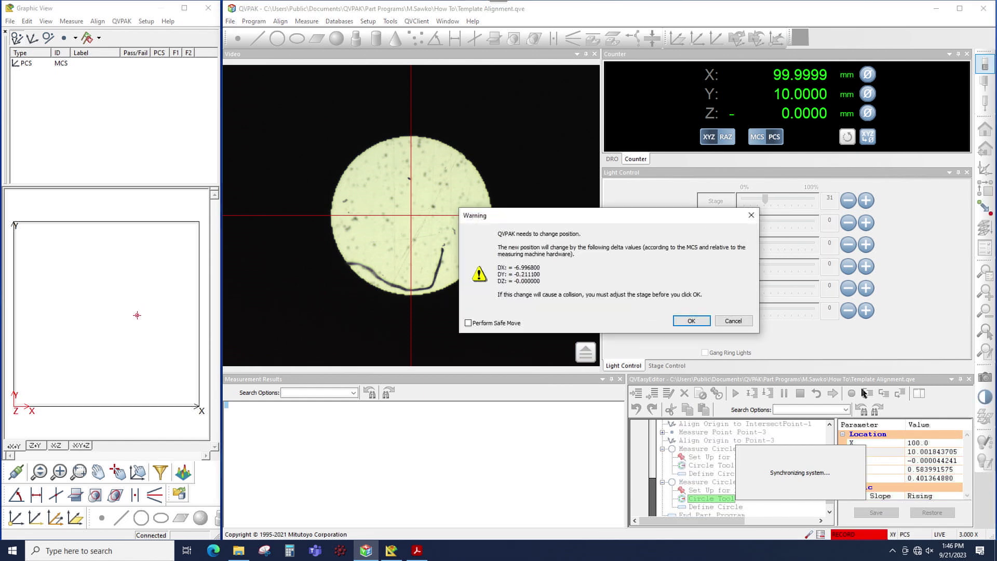
left_click(691, 321)
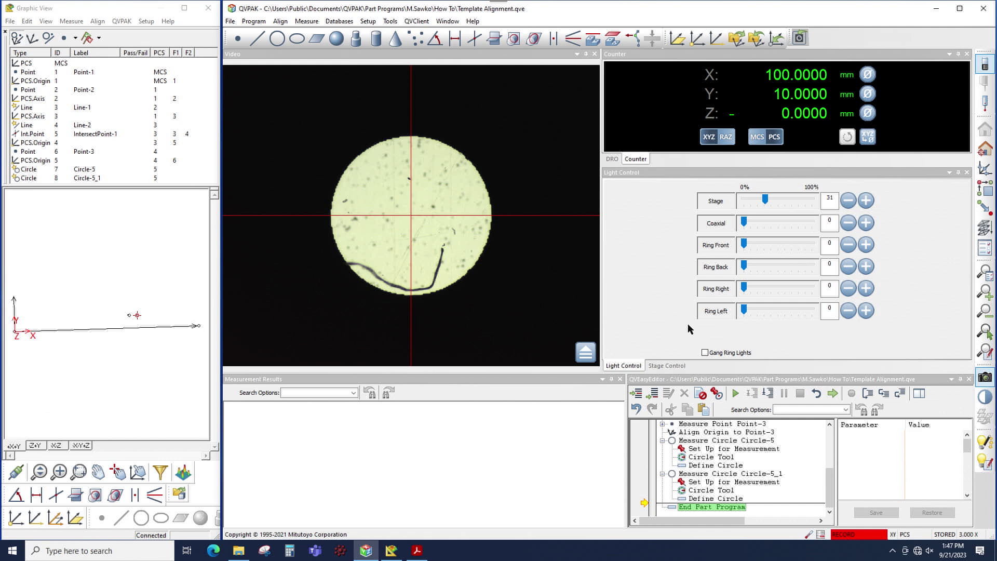
Delete the copied Measure Circle Circle-5_1 block from the part program, accepting the stage command deletion risk
left_click(727, 475)
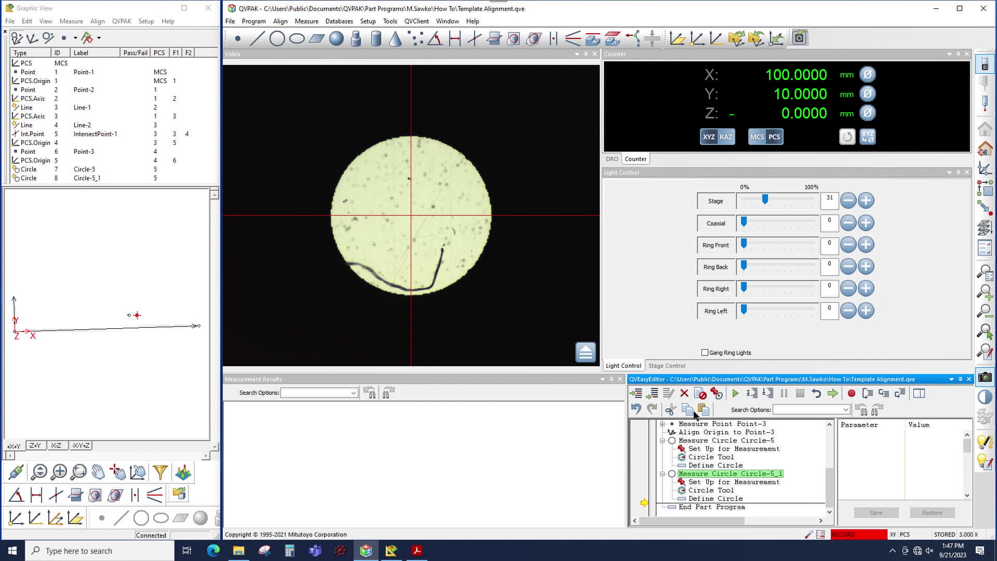
left_click(685, 393)
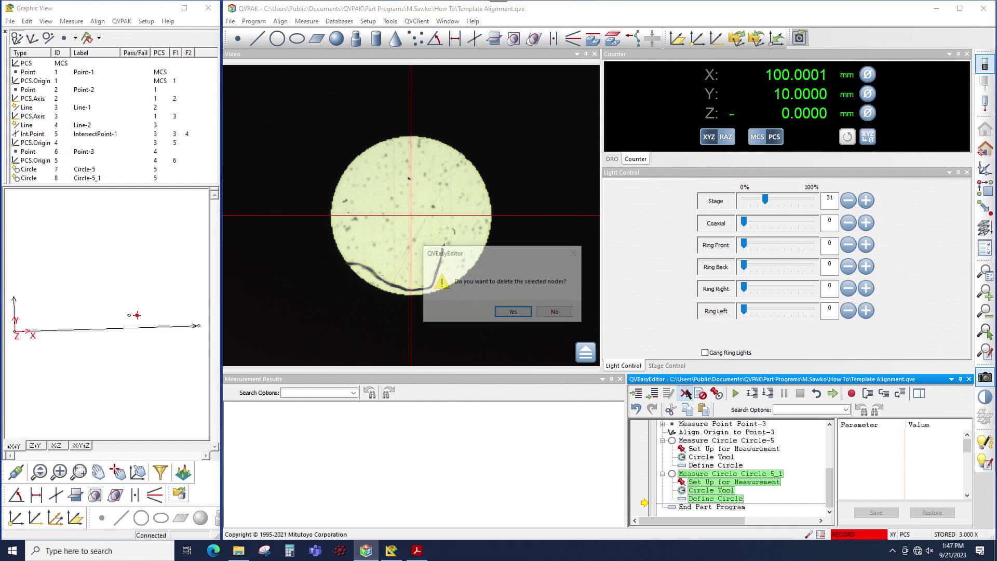
left_click(515, 313)
left_click(603, 300)
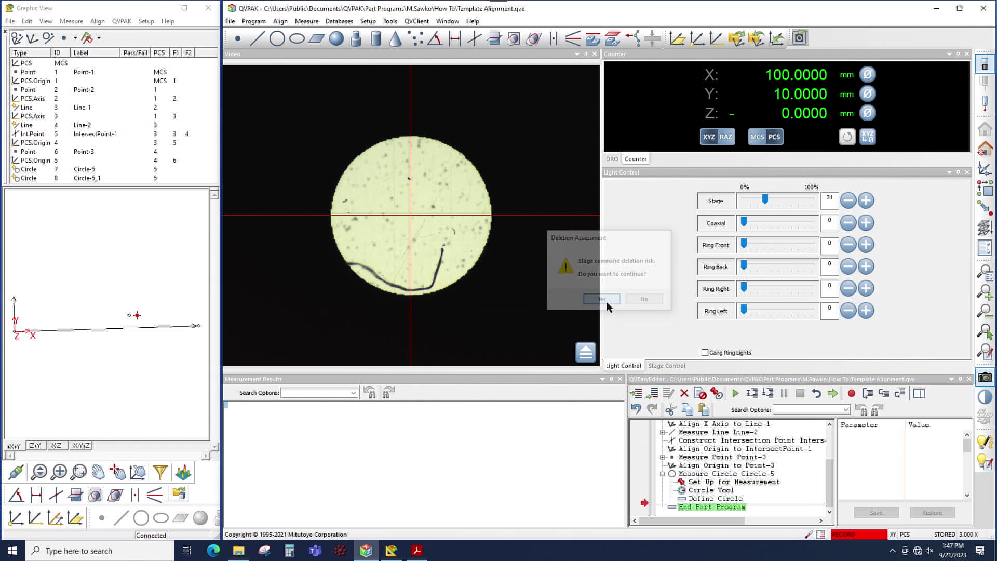
Promote the Measure Circle Circle-5 block to an Array step loop, checking the hole pattern in the Training Template drawing
left_click(699, 474)
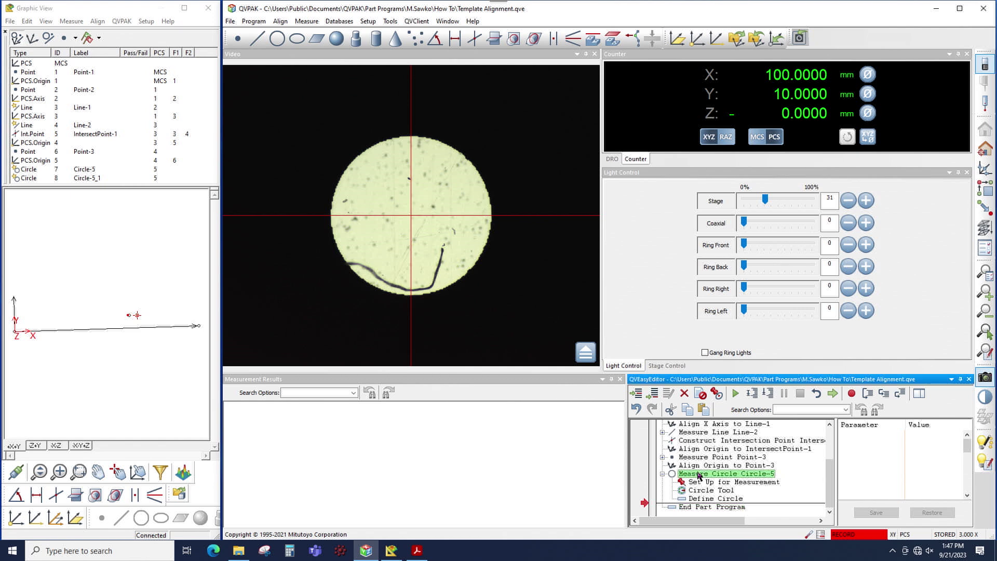
right_click(700, 475)
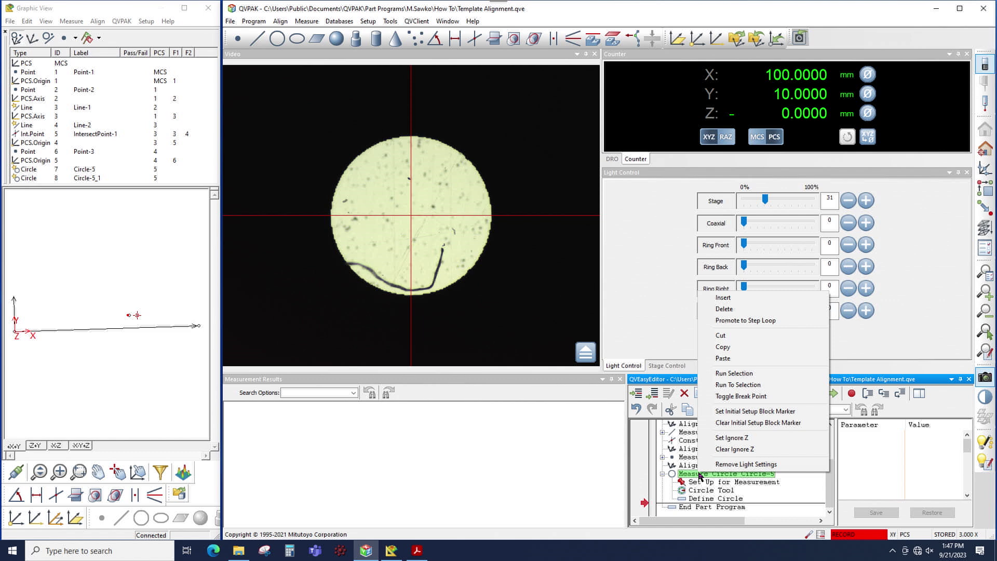
left_click(740, 321)
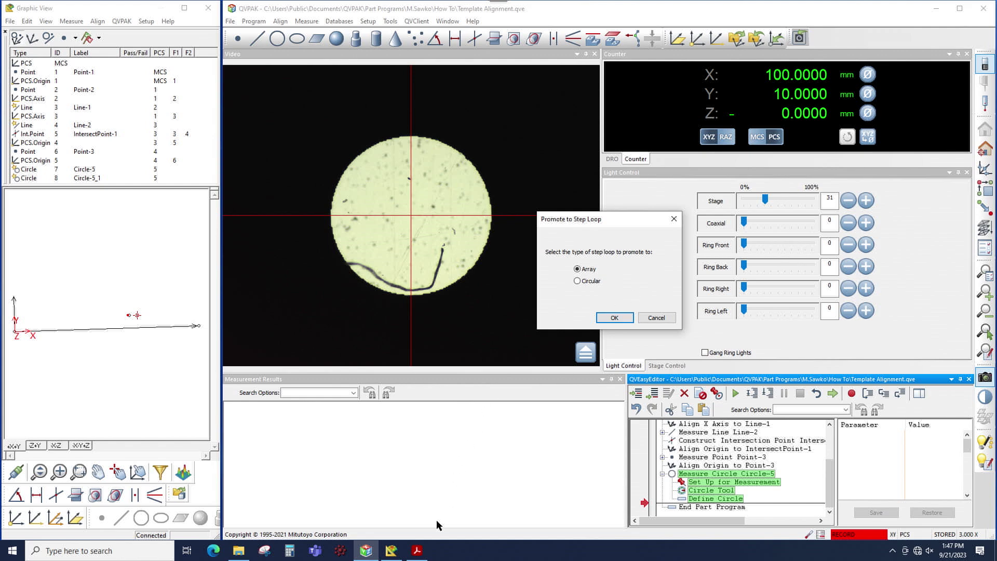
left_click(420, 554)
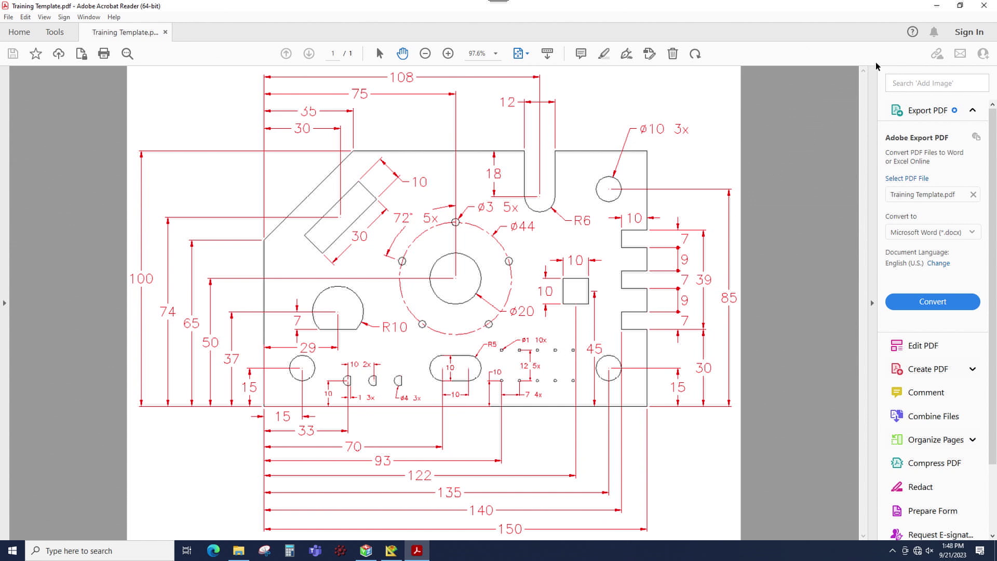
left_click(937, 6)
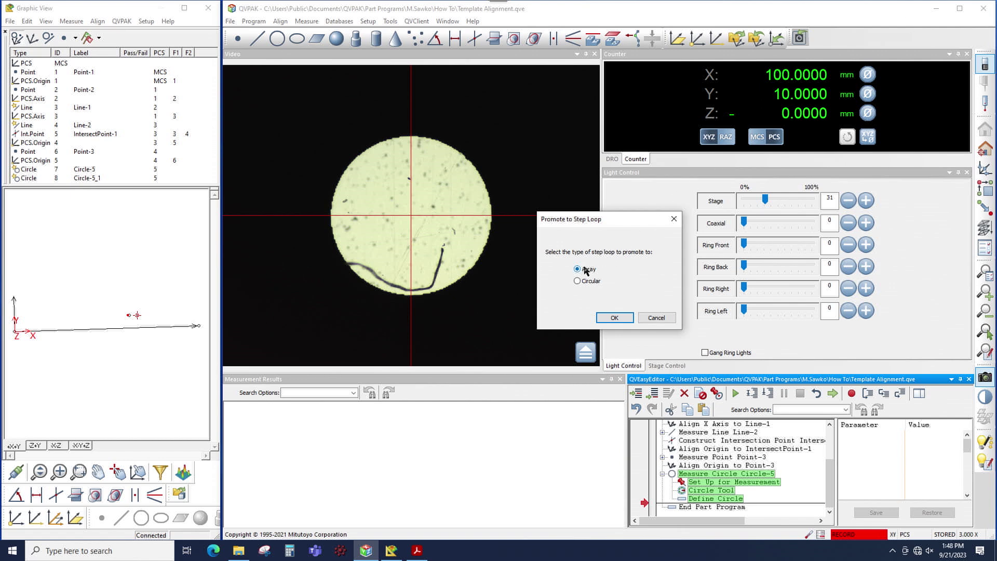
left_click(608, 317)
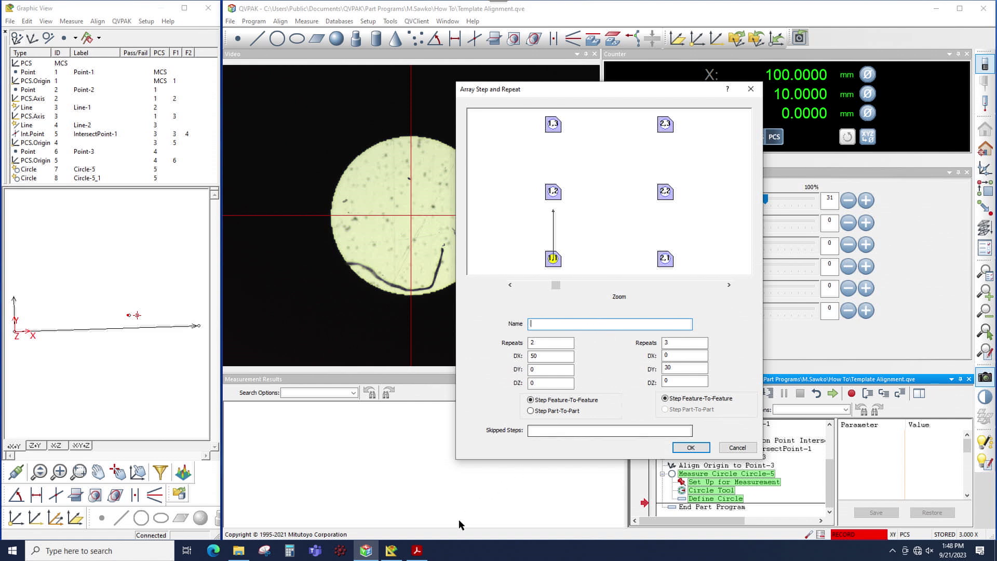
Check the ten-hole pattern in the Training Template drawing and set the array's inner loop to 5 repeats, keeping 2 outer repeats
left_click(417, 551)
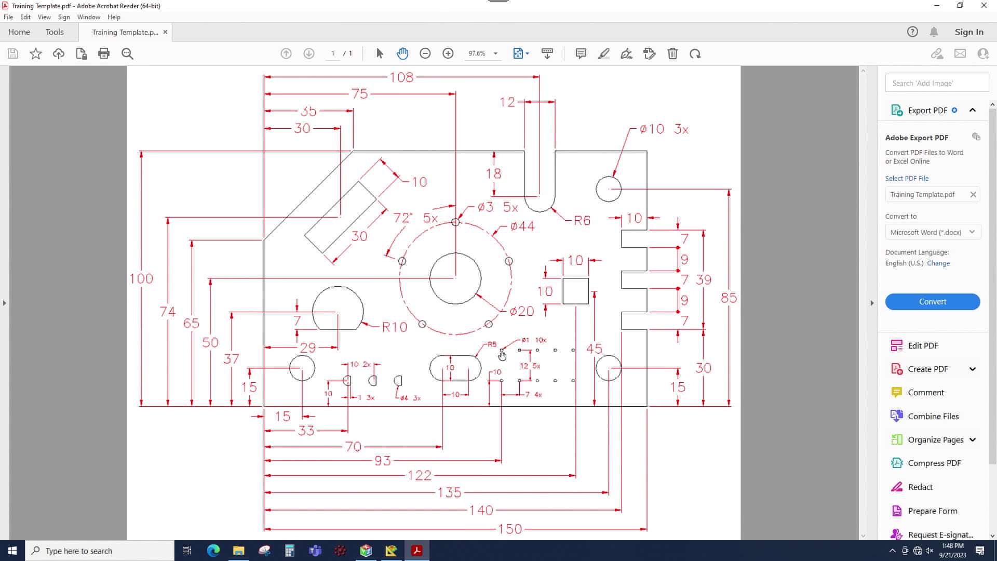
left_click(366, 550)
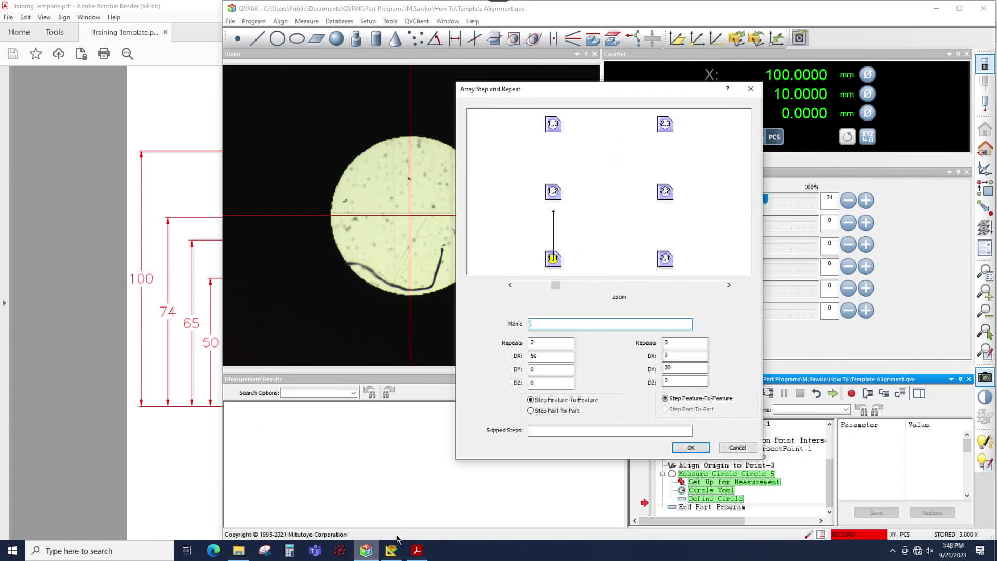
double_click(666, 343)
type("5")
double_click(569, 343)
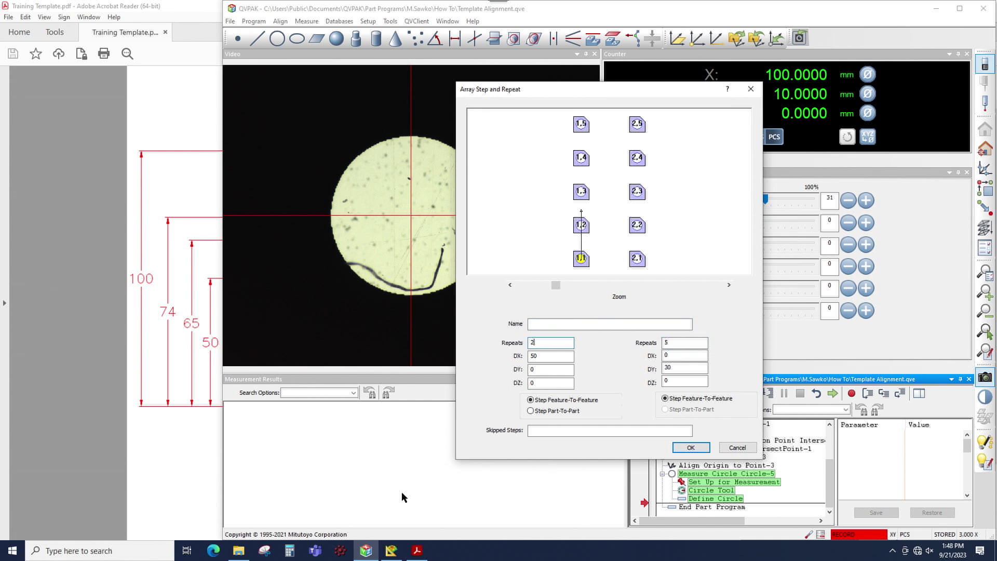
Check the hole spacing in the Training Template drawing and set the five-repeat inner loop's DX to 7 and DY to 0
left_click(417, 551)
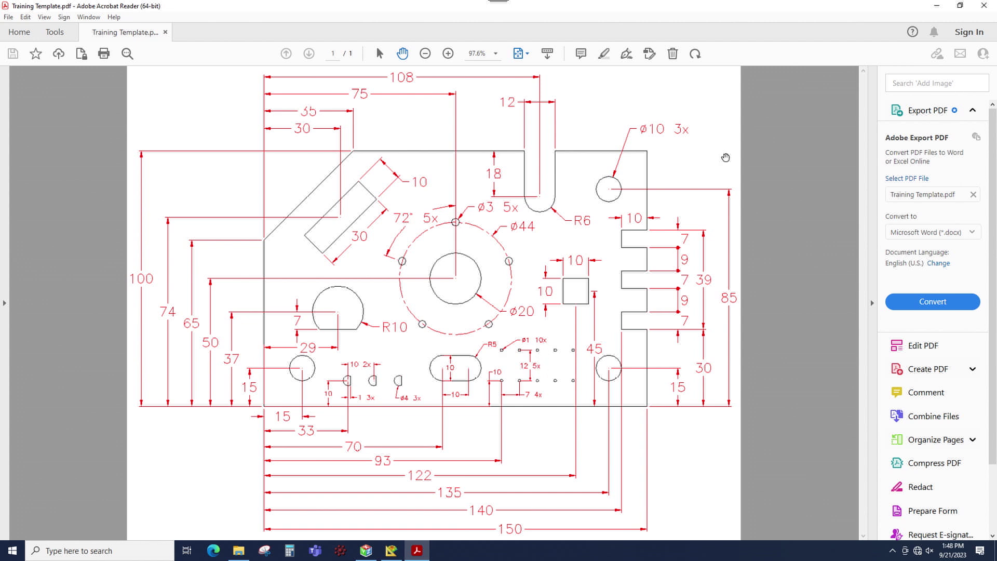
left_click(938, 6)
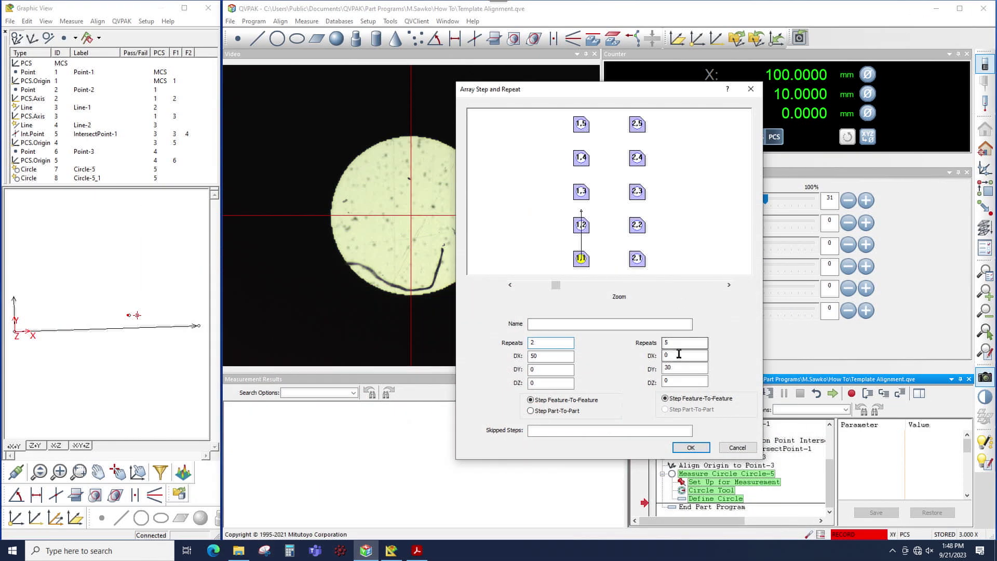
left_click(667, 356)
type("7")
key("Tab")
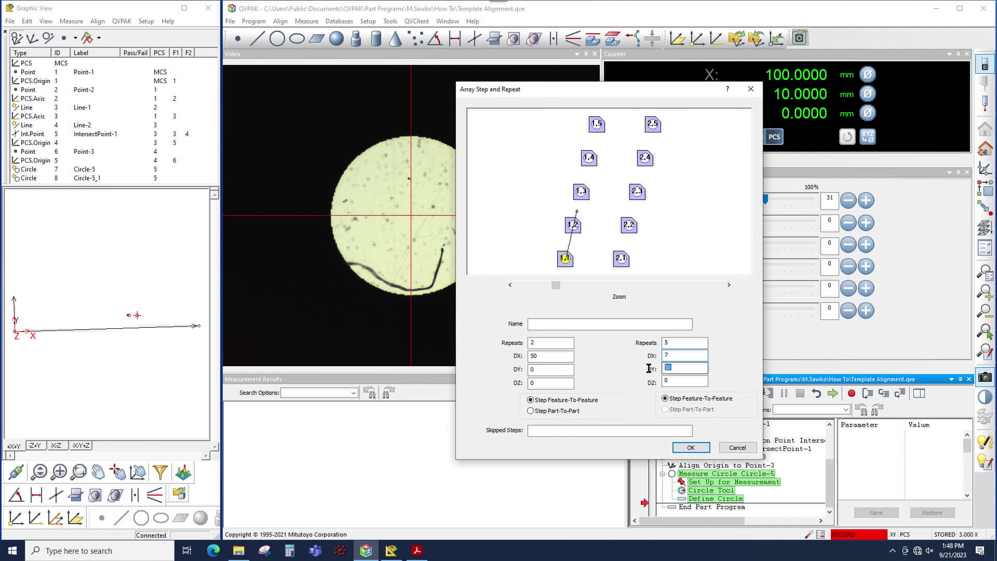
type("0")
Set the two-repeat outer loop's DX to 0 and DY to 12
left_click(546, 358)
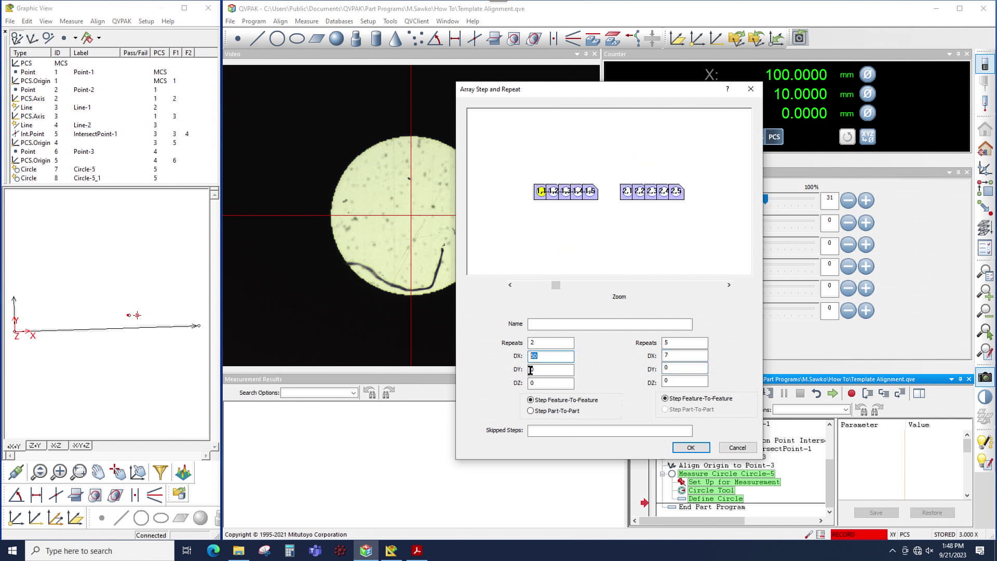
type("0")
key("Tab")
type("12")
key("Tab")
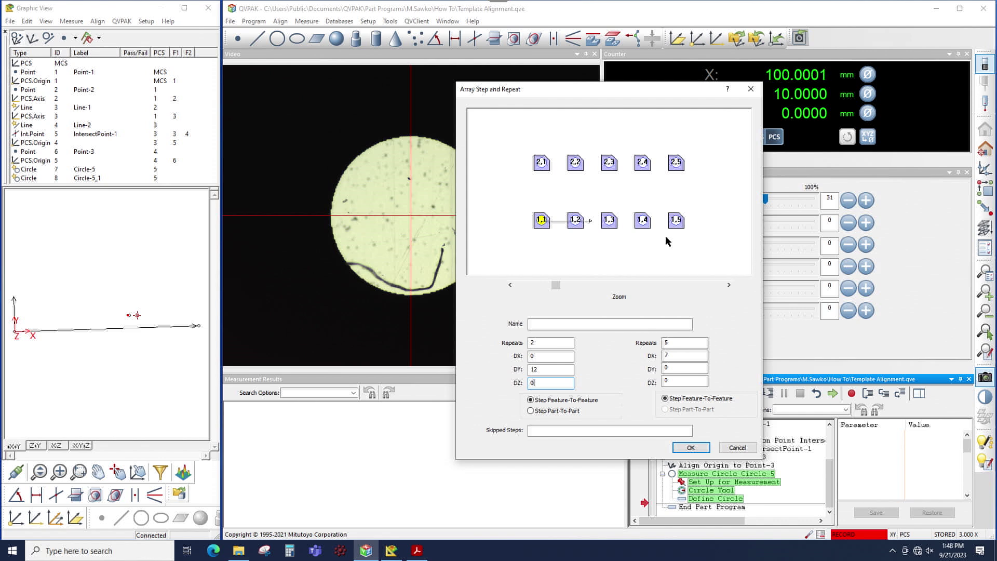
Name the array Loop, mark position 1,3 as skipped, and create the step-and-repeat loop
left_click(544, 324)
left_click(610, 221)
left_click(691, 447)
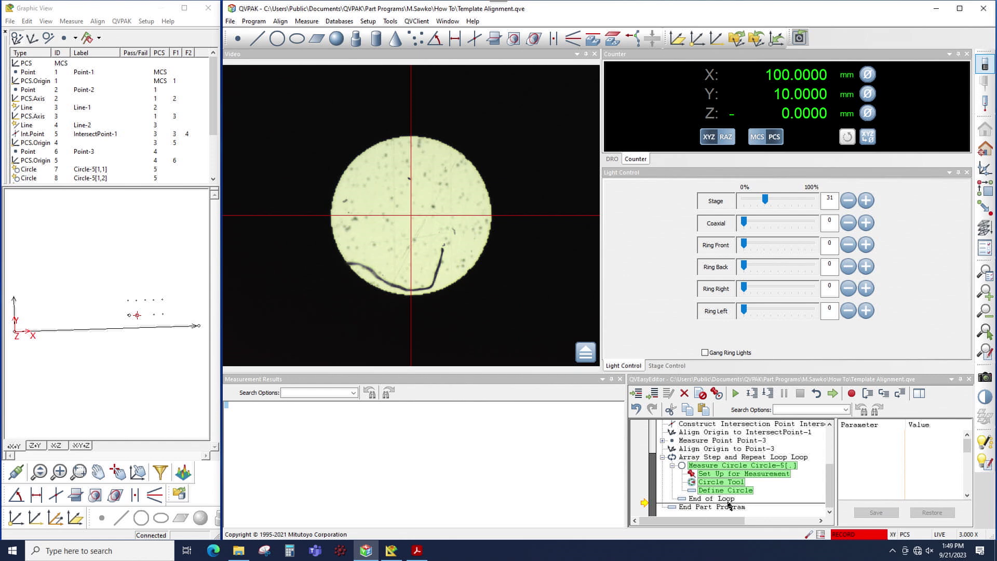
Run only the Array Step and Repeat Loop block of the part program, allowing the stage to change position
right_click(705, 459)
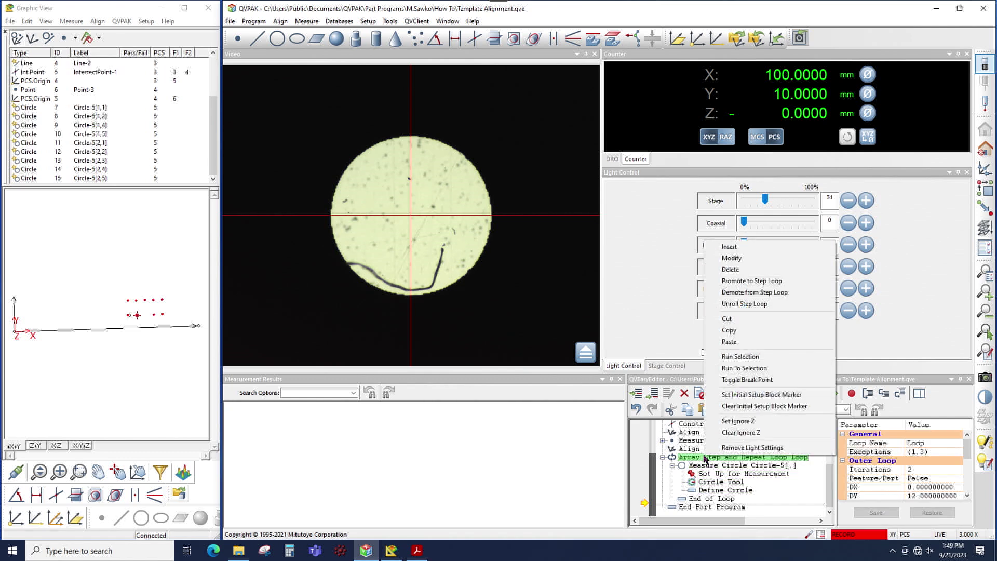
left_click(727, 358)
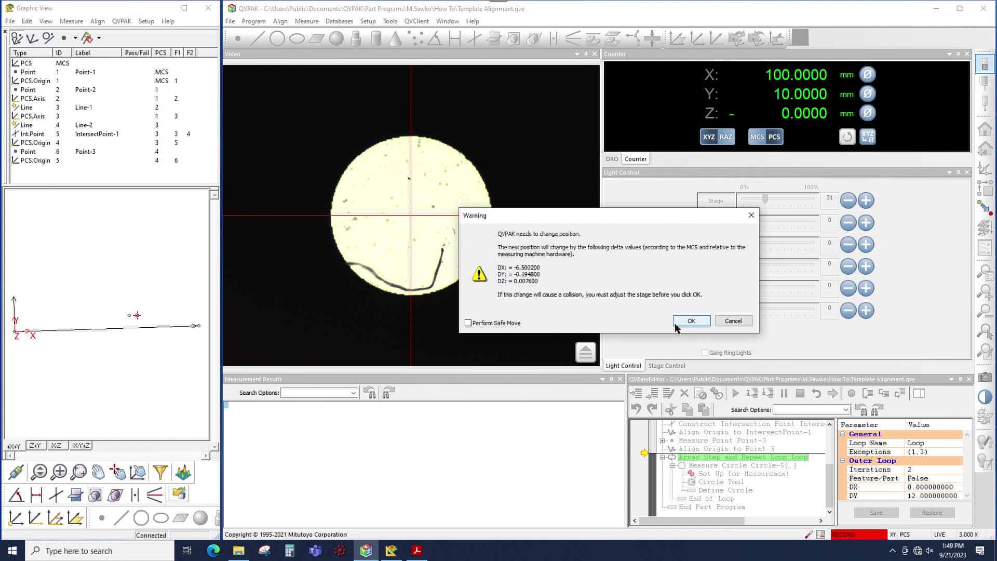
left_click(677, 323)
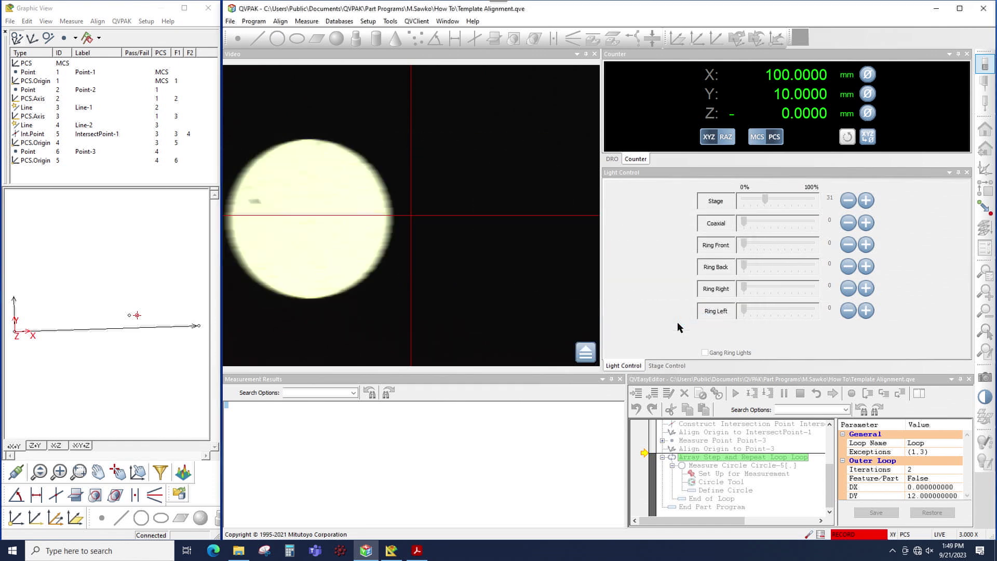